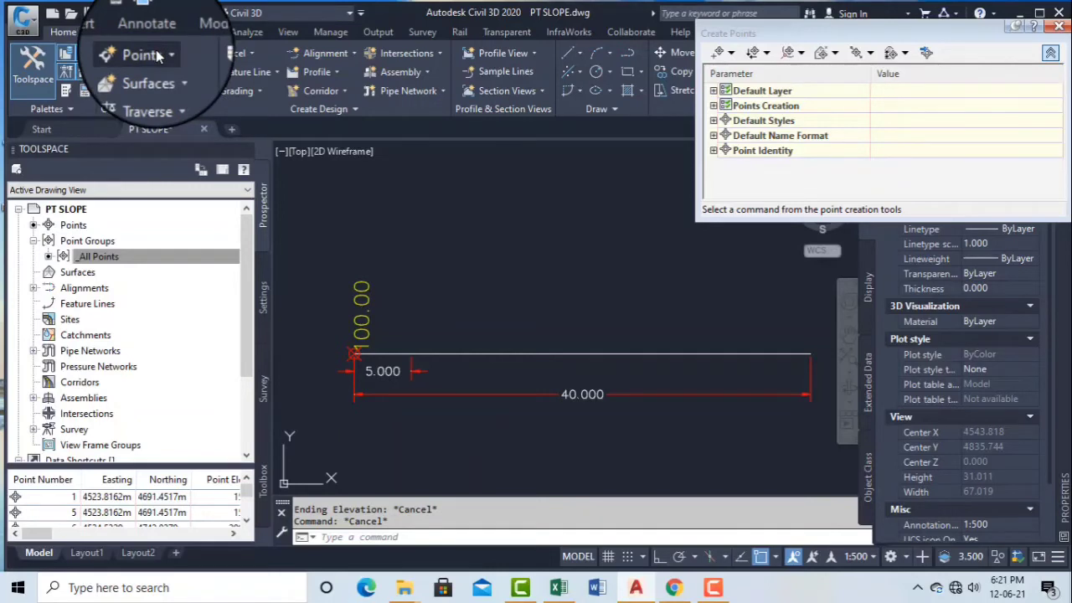
Start the Slope/Grade - Elevation point command and examine the grade and slope labels on the road cross-section
click(158, 57)
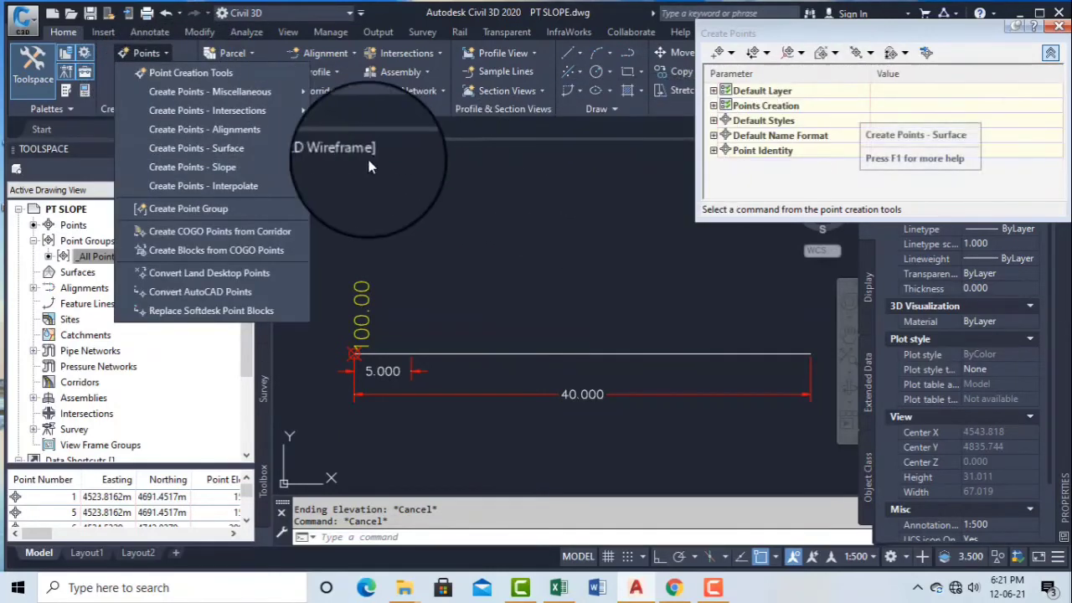
mouse_move(295, 135)
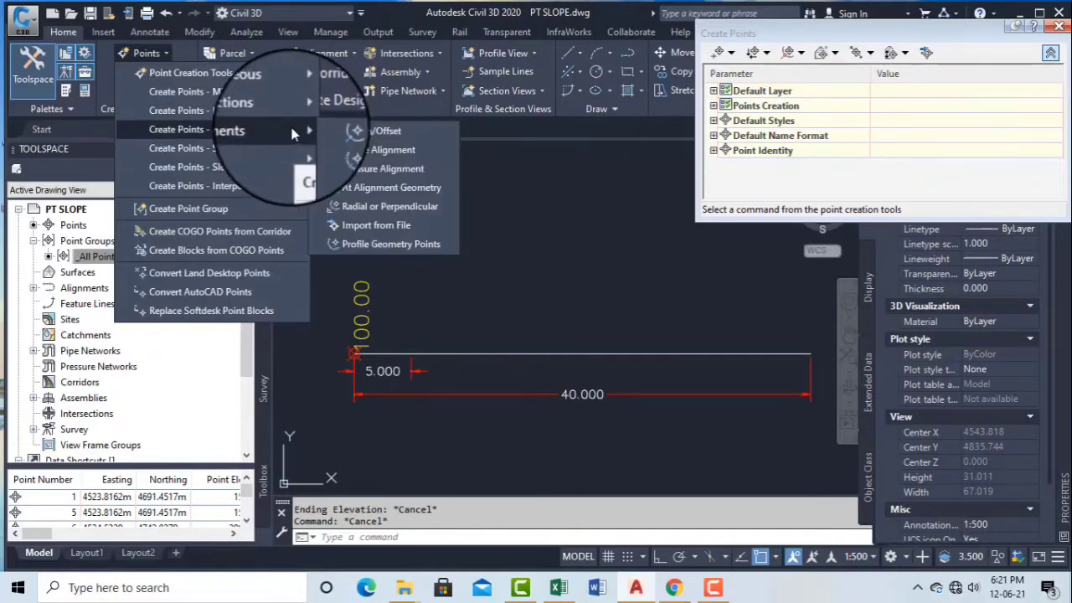
mouse_move(274, 162)
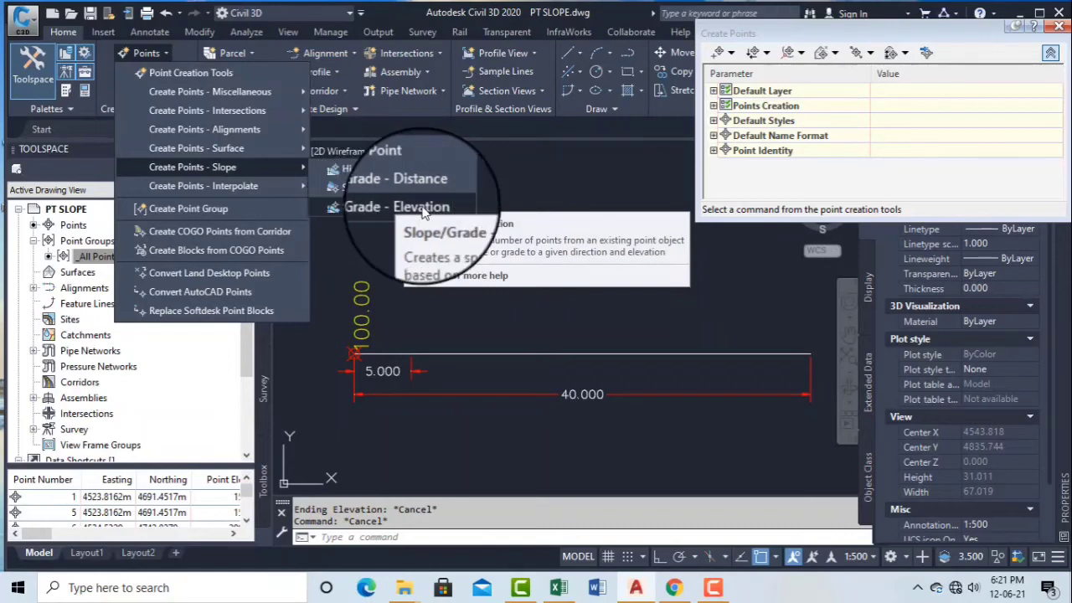
click(362, 209)
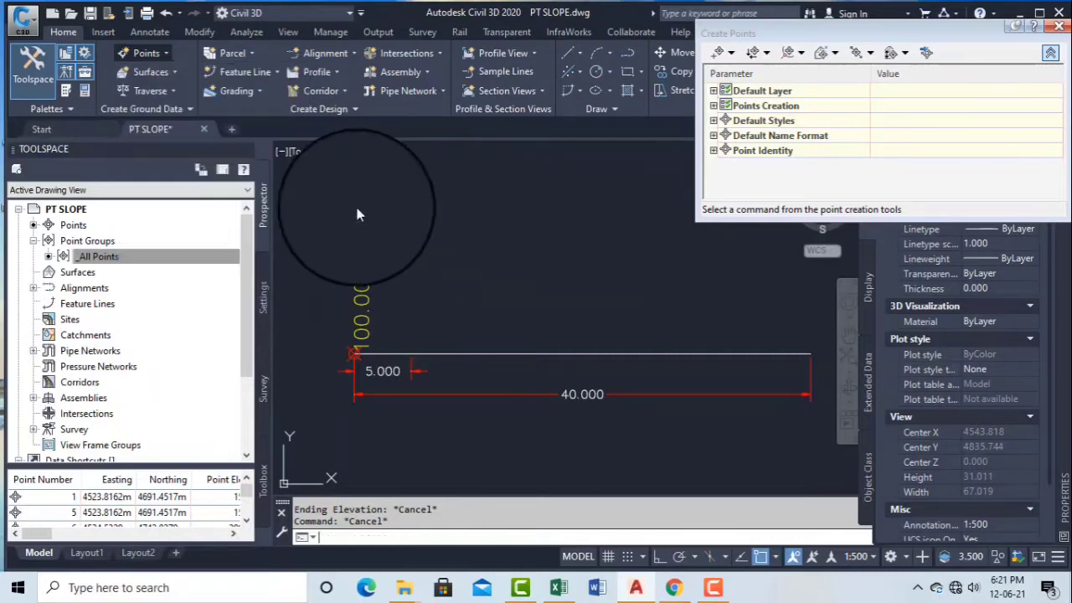
scroll(394, 263, down, 5)
scroll(435, 398, up, 10)
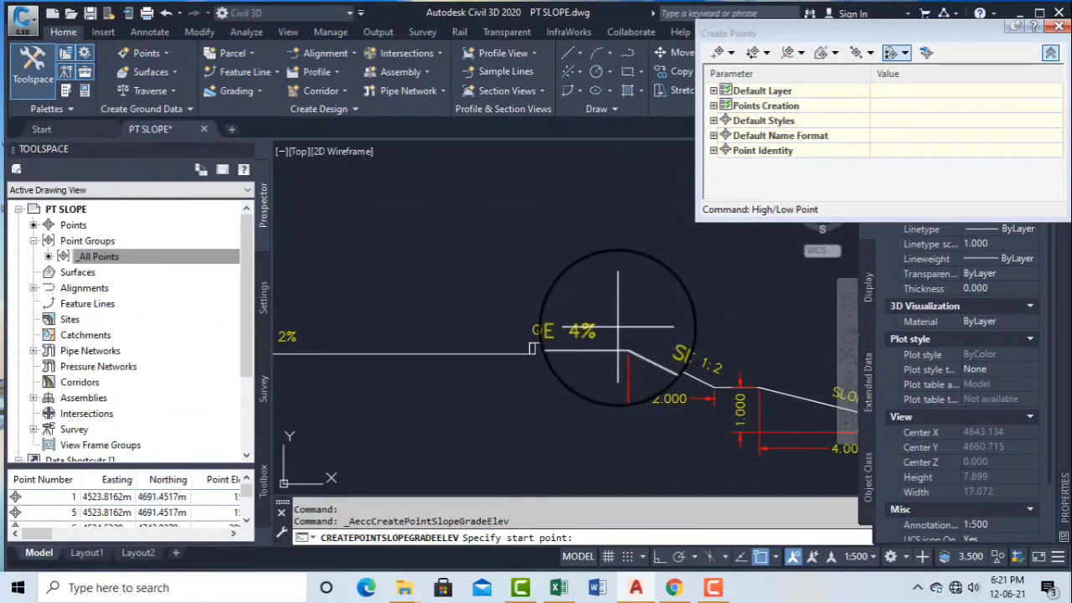
scroll(619, 326, down, 2)
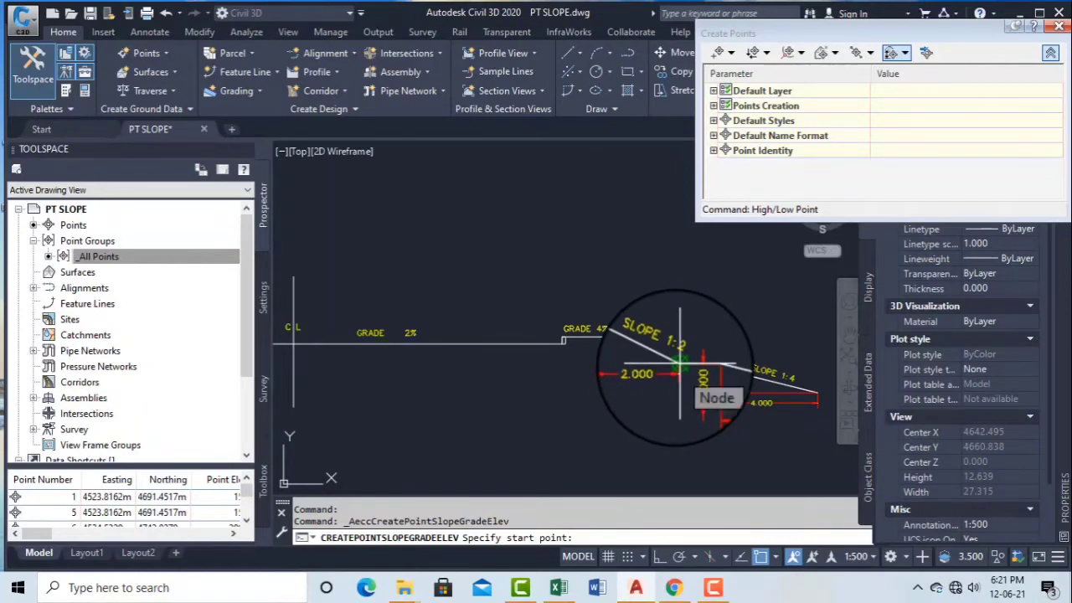
scroll(683, 360, up, 6)
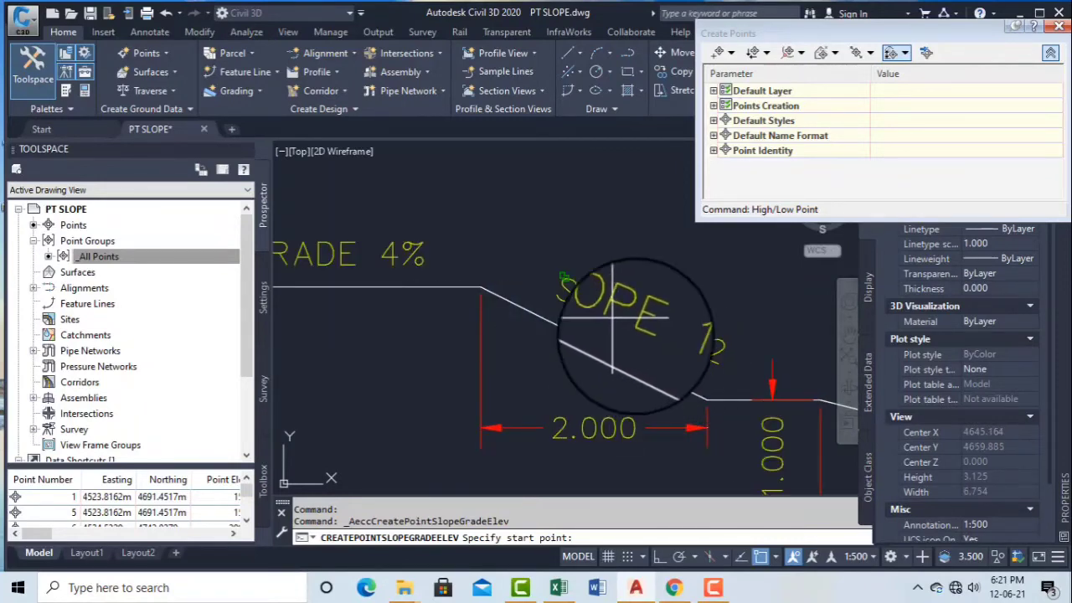
scroll(691, 360, down, 6)
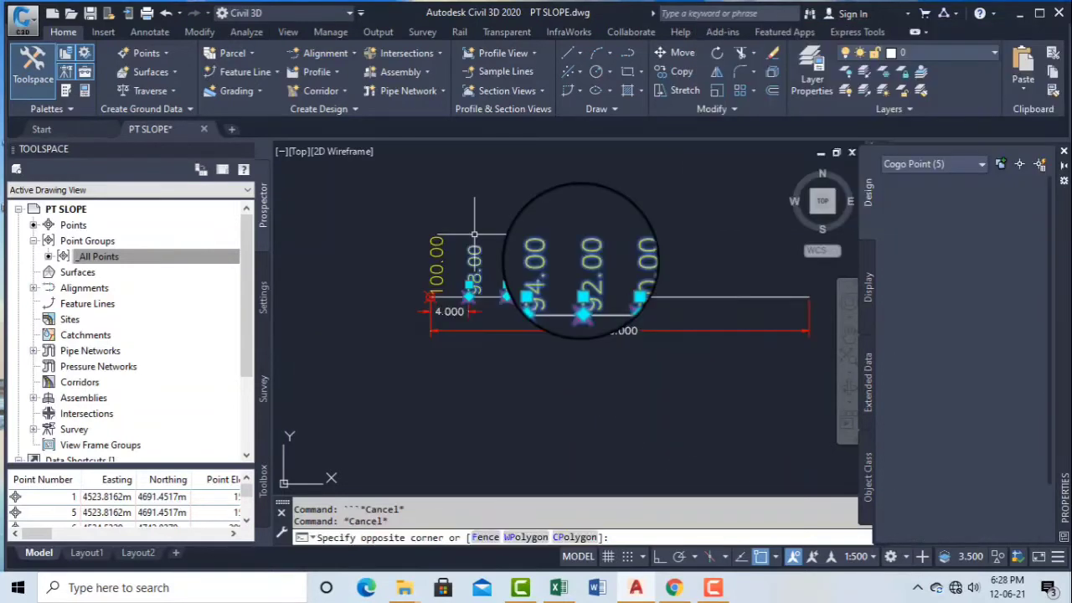
Erase the five points following the 100.00 point and start Slope/Grade - Elevation from that point, directed along the 40 m line
key(Delete)
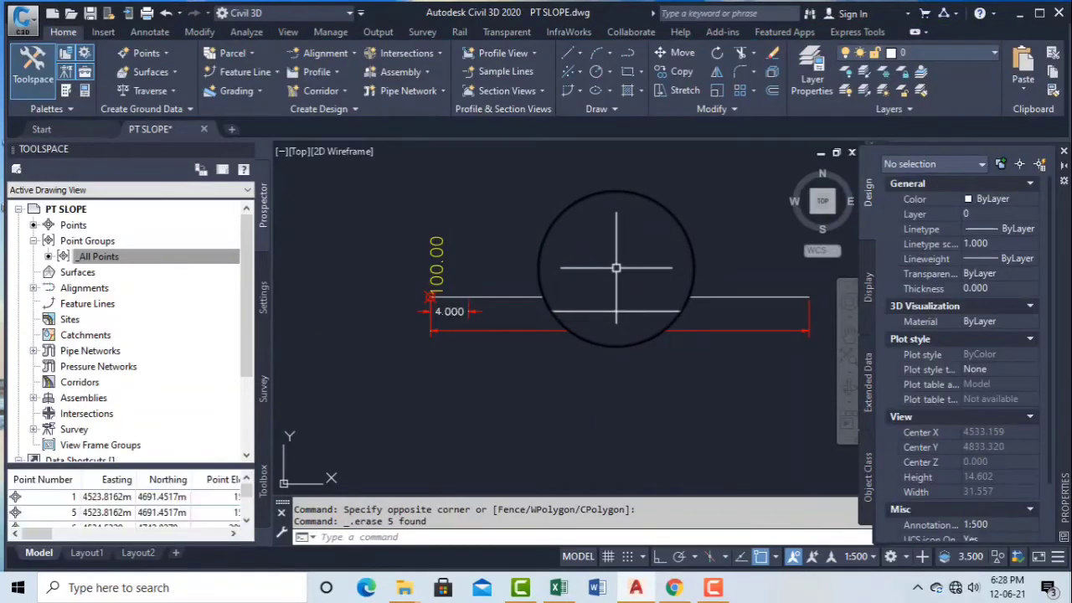
click(159, 53)
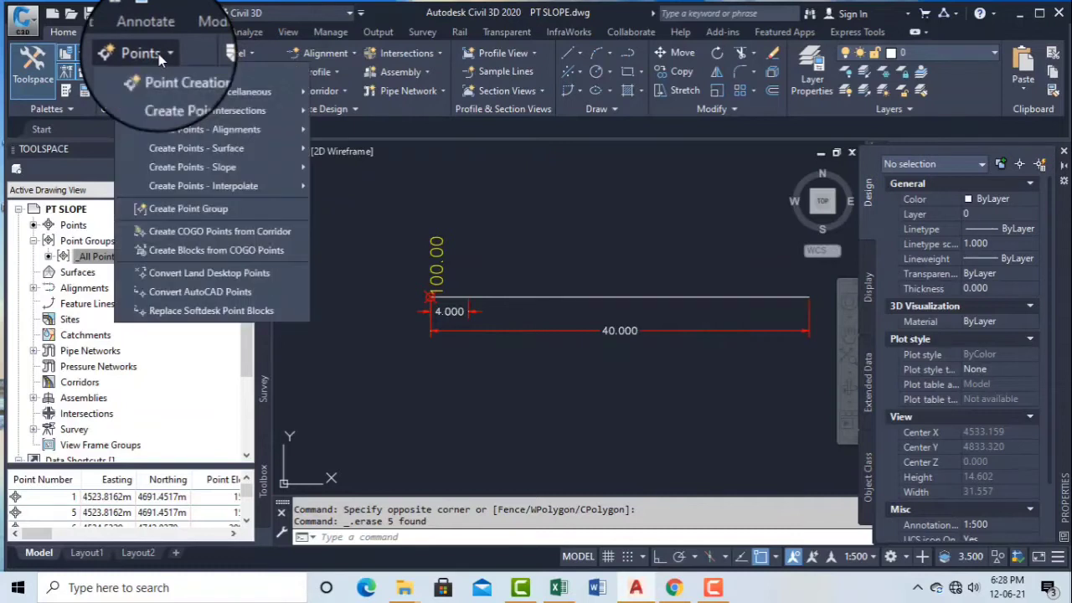
mouse_move(224, 170)
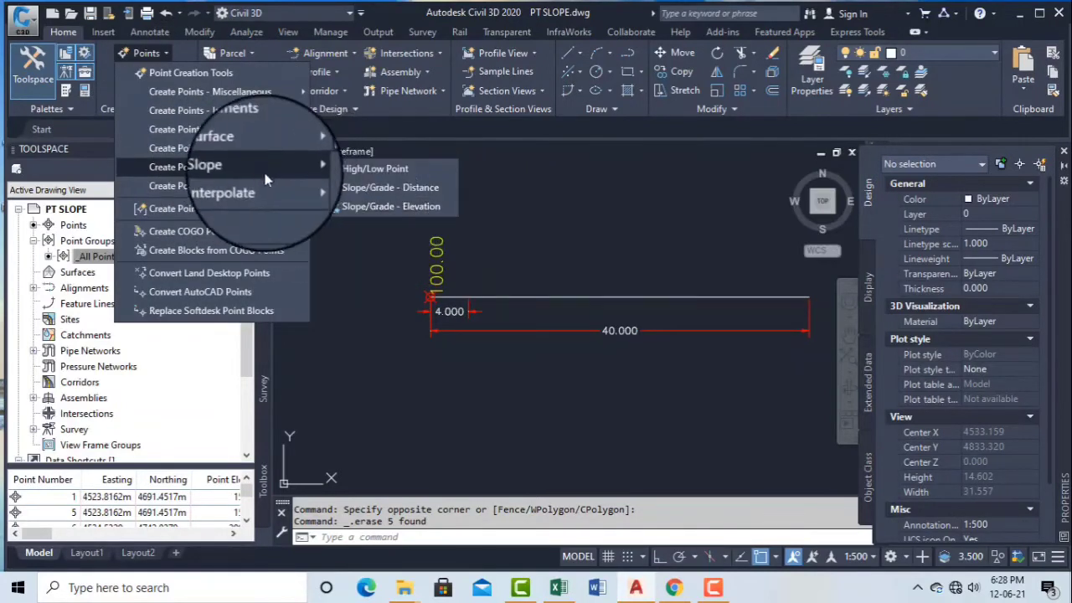
click(372, 210)
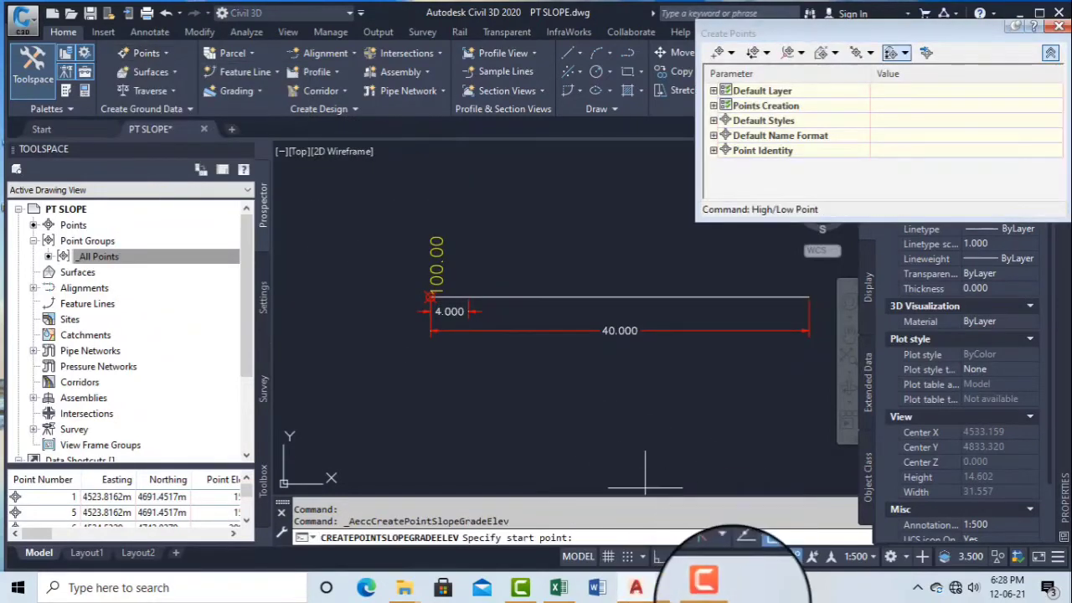
click(714, 591)
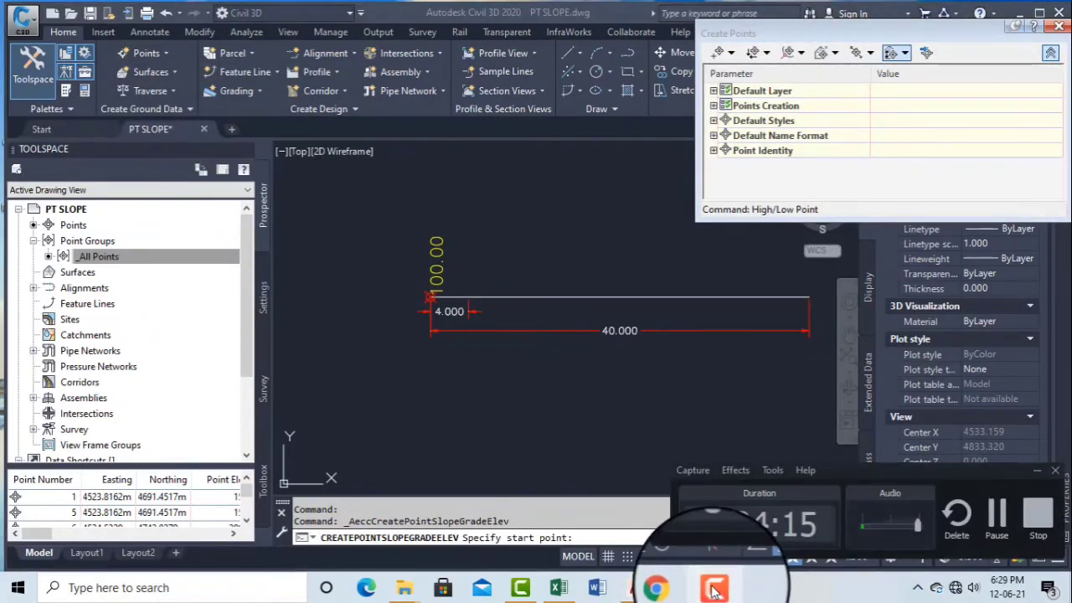
click(714, 592)
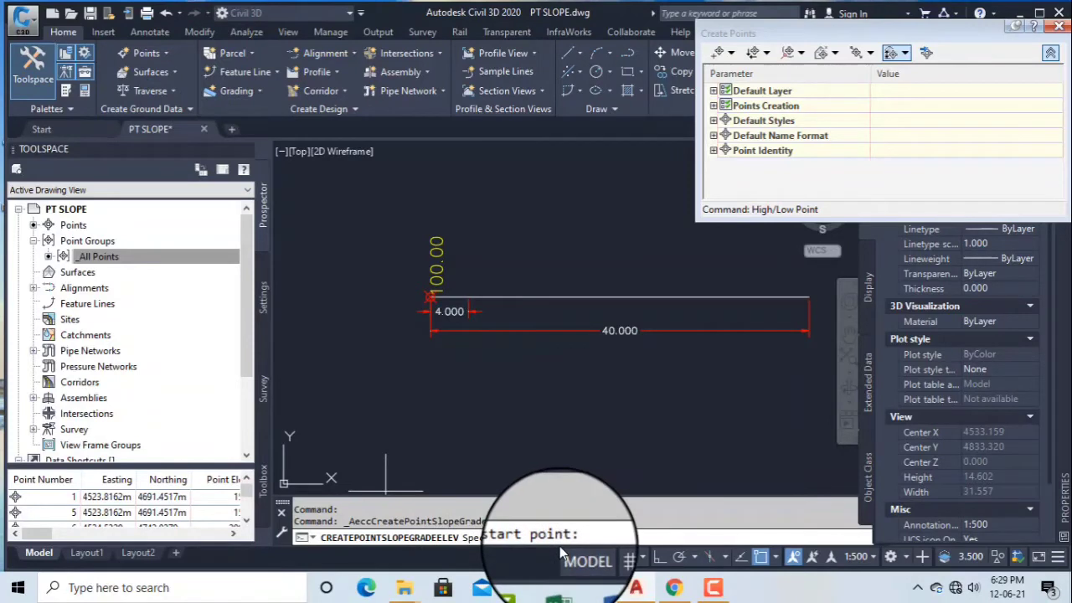
scroll(432, 278, up, 5)
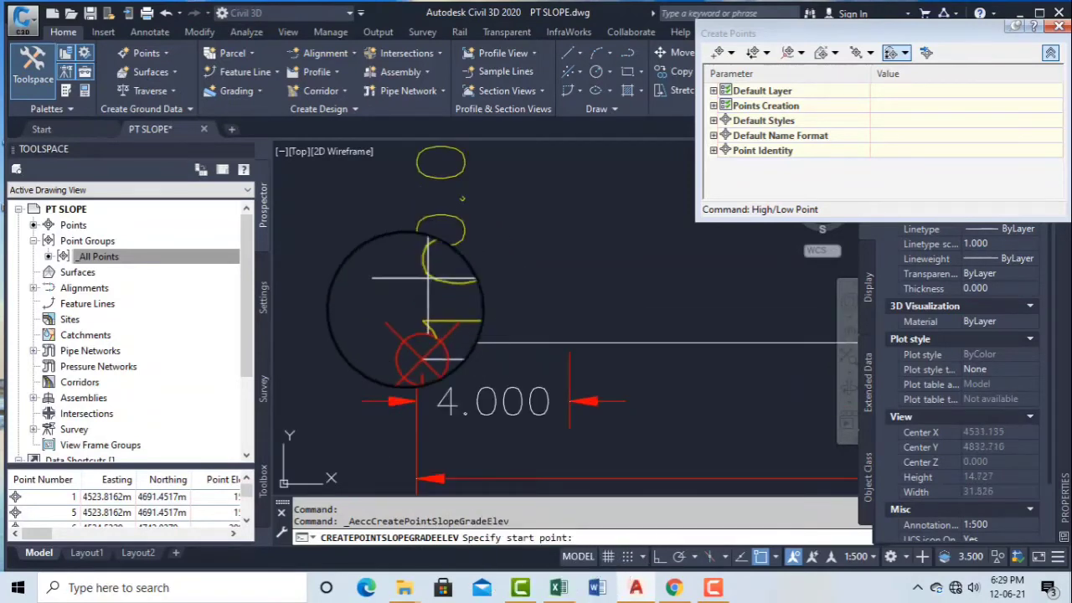
click(400, 351)
scroll(317, 320, down, 6)
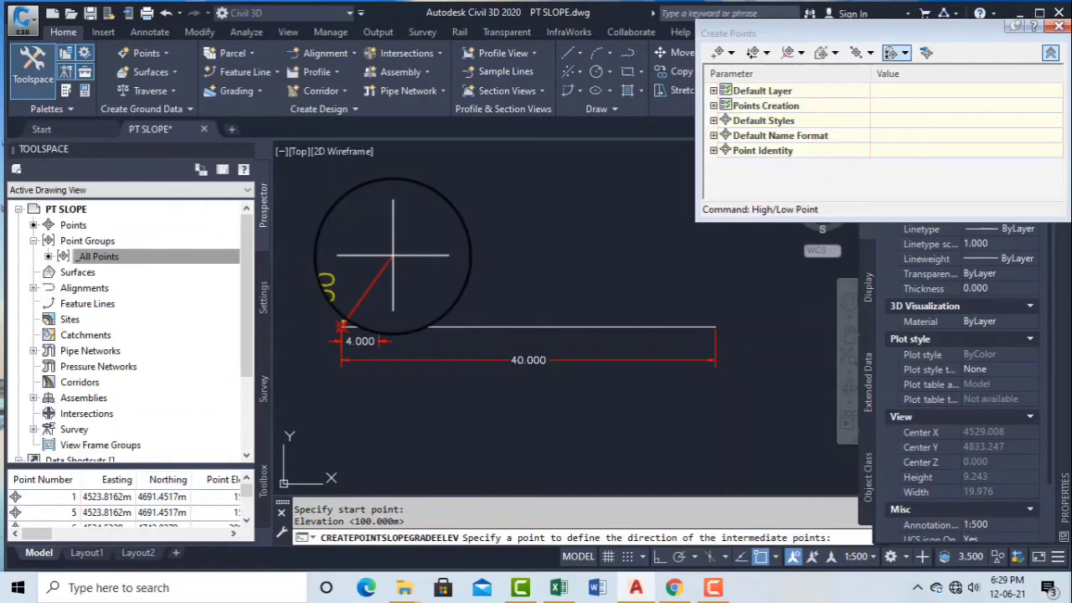
click(552, 327)
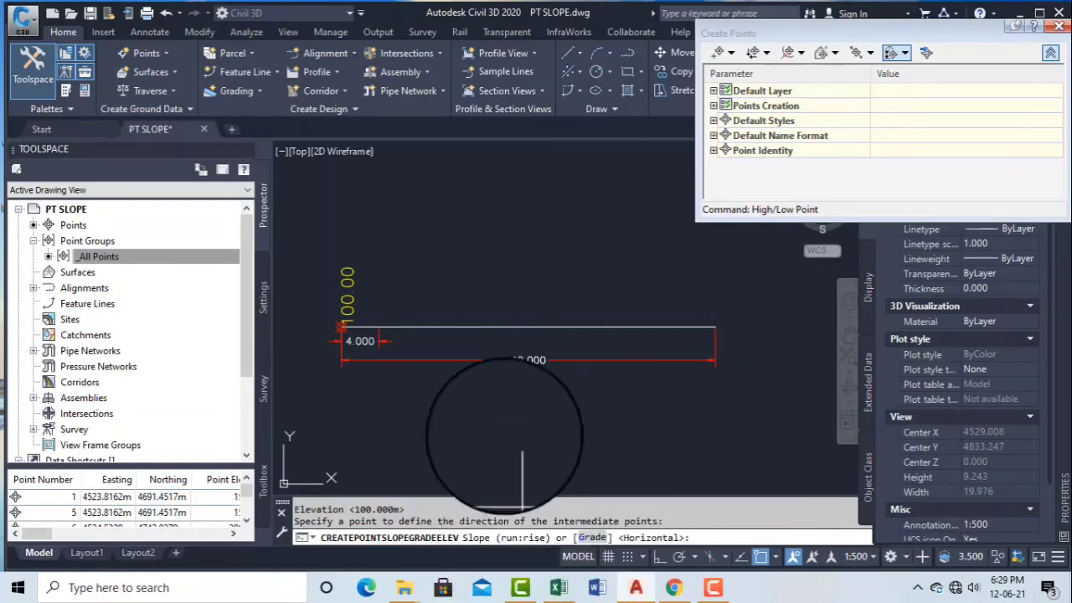
Examine the reference triangles for the 1:4, 1:2 and 1:1 slopes
scroll(453, 335, down, 3)
scroll(448, 333, down, 3)
scroll(547, 489, up, 3)
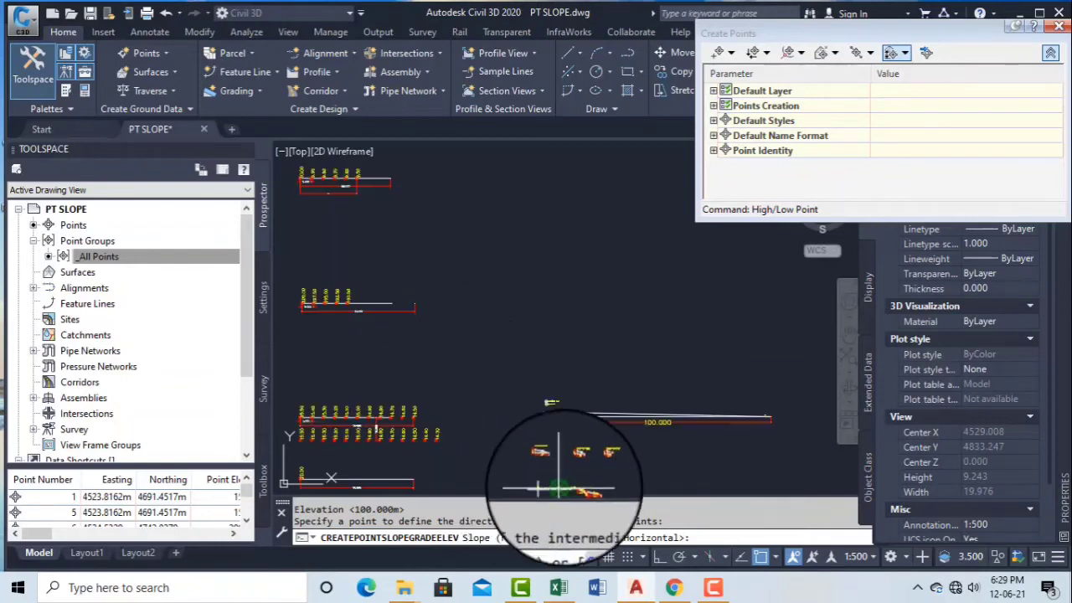
mouse_move(557, 486)
middle_down()
mouse_move(543, 342)
mouse_move(426, 354)
middle_up()
scroll(539, 311, up, 5)
scroll(486, 307, up, 6)
scroll(413, 308, down, 3)
scroll(421, 349, down, 2)
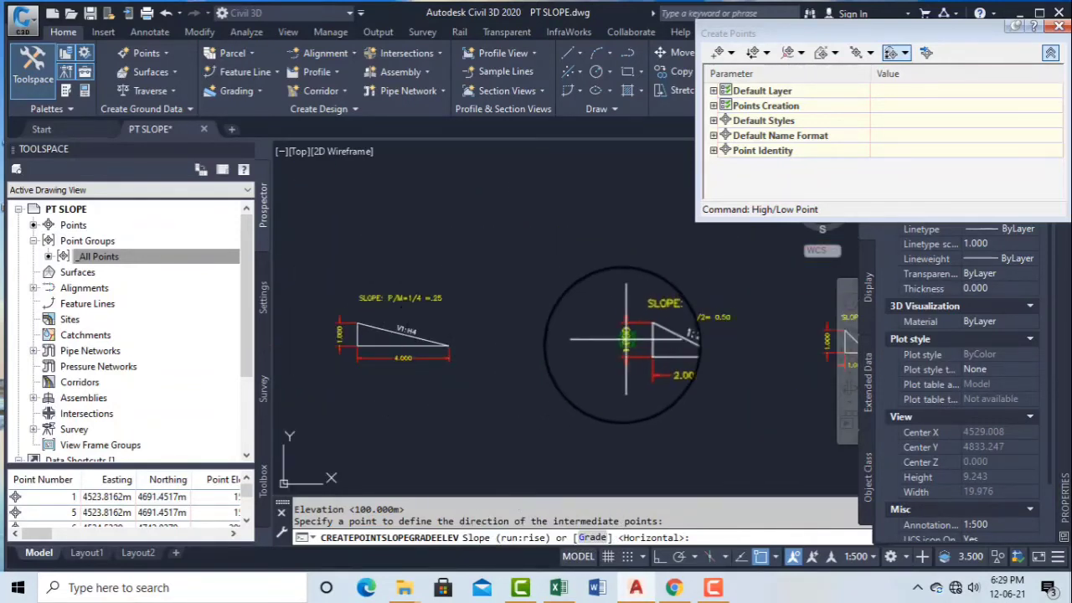
middle_drag(603, 347, 458, 360)
scroll(699, 351, up, 4)
scroll(712, 352, down, 4)
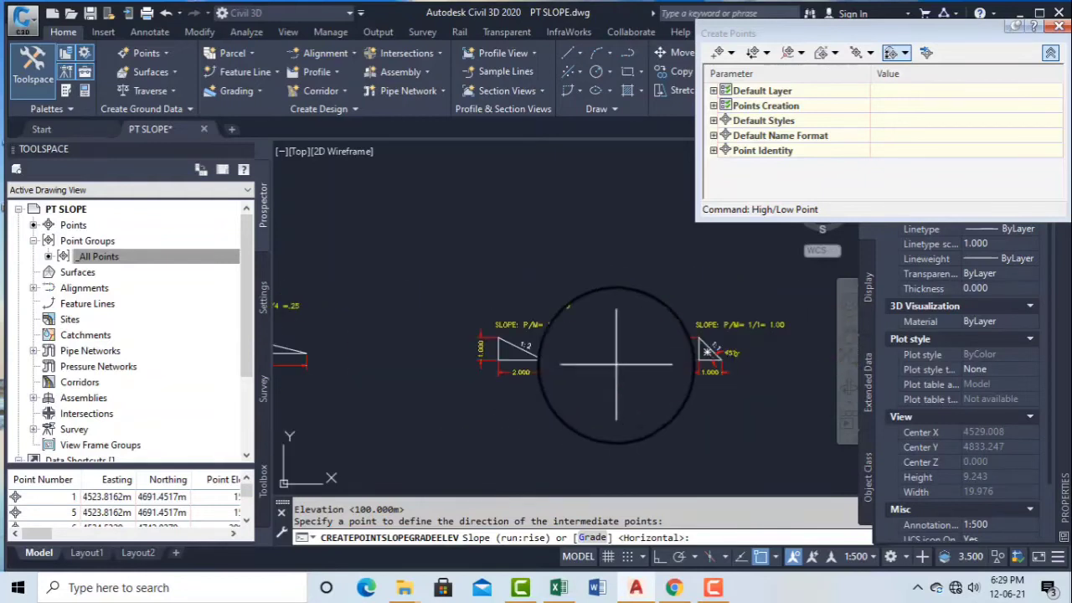
scroll(716, 376, up, 4)
scroll(720, 365, down, 3)
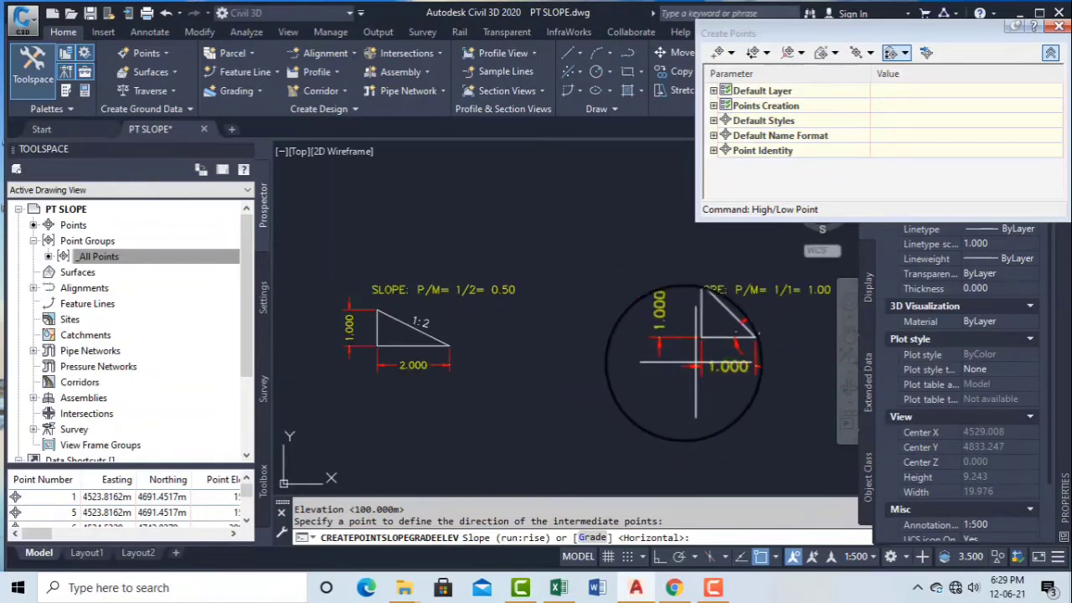
middle_drag(426, 390, 630, 390)
scroll(617, 375, down, 3)
scroll(374, 383, up, 3)
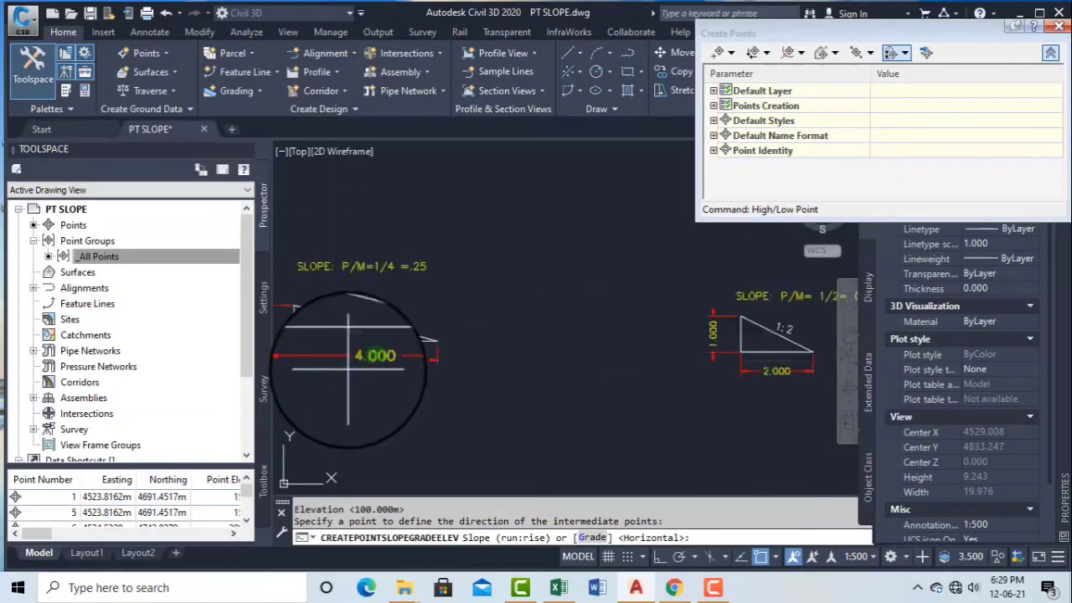
Create points at slope -2 down to elevation 90, with 4 intermediate points, zero offset and an ending point, and end the command
scroll(419, 375, down, 6)
scroll(511, 359, down, 7)
middle_drag(545, 377, 571, 411)
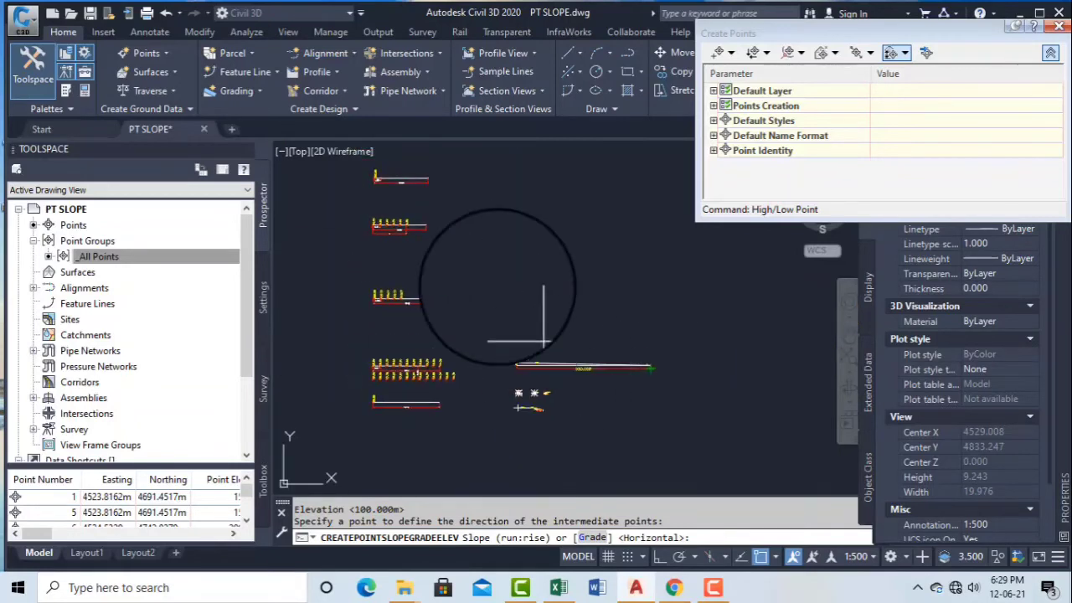
mouse_move(465, 253)
middle_down()
mouse_move(577, 377)
mouse_move(495, 319)
middle_up()
scroll(495, 350, up, 6)
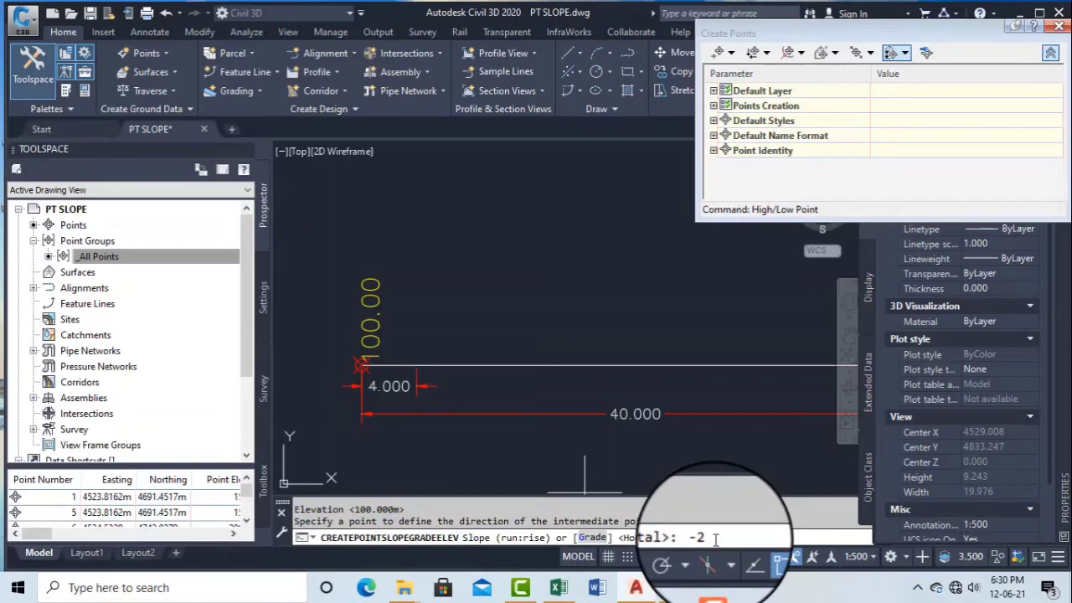
key(Return)
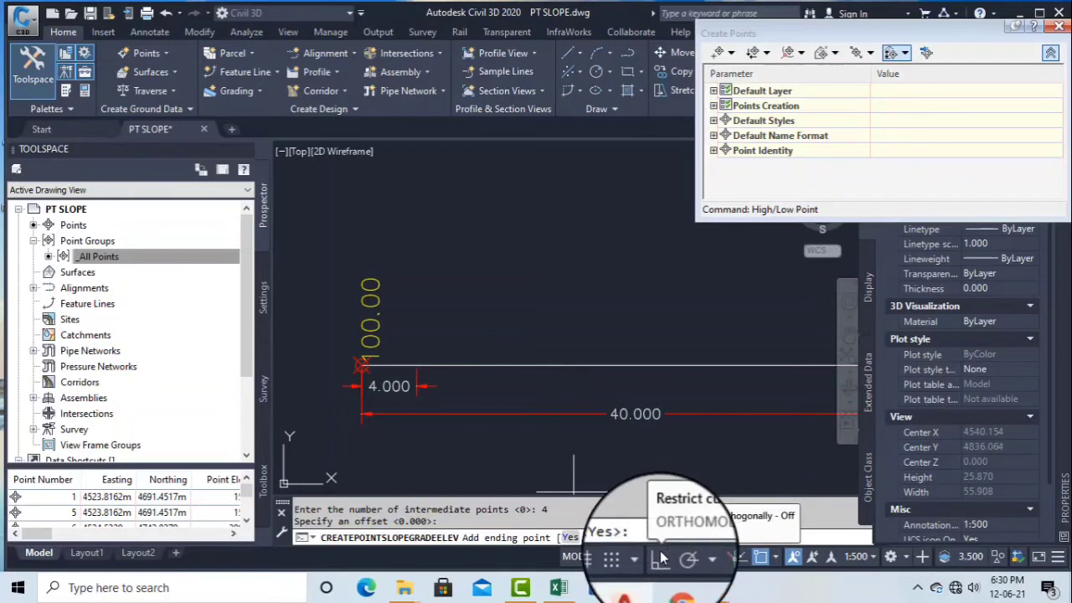
key(Return)
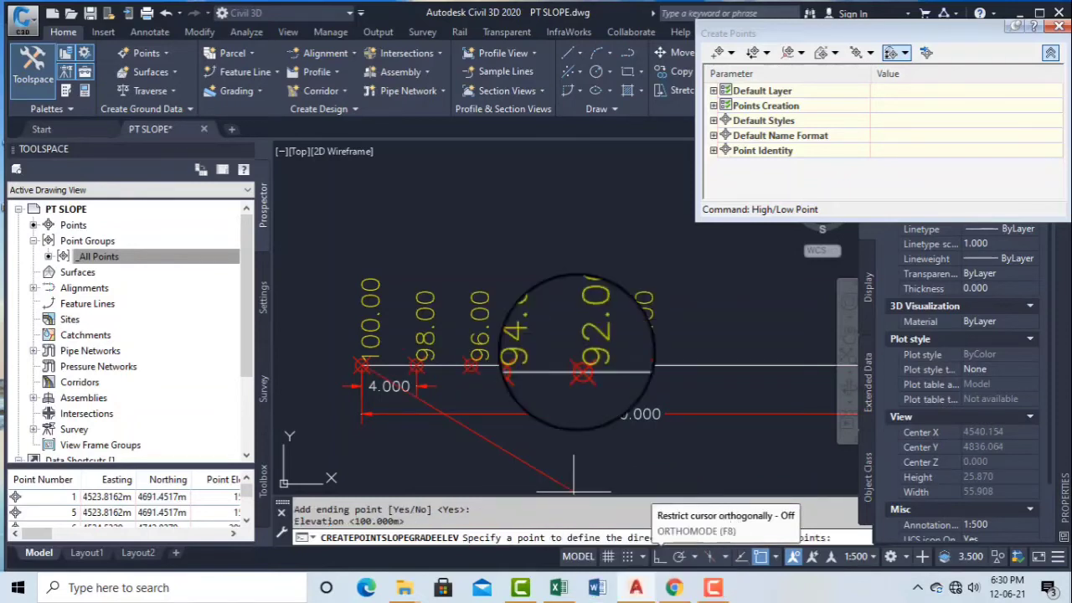
click(517, 149)
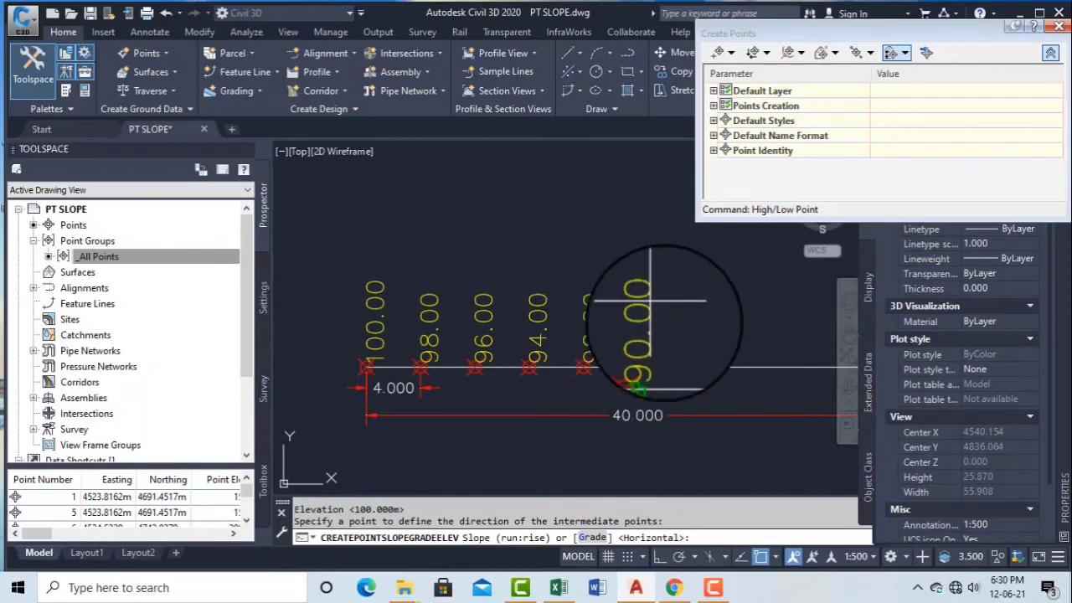
key(Escape)
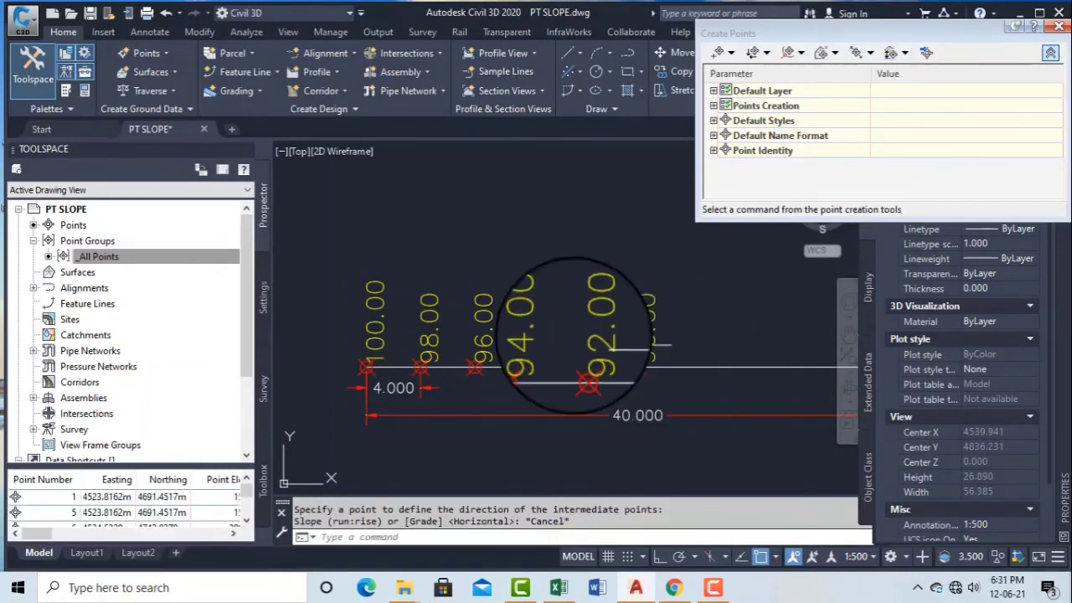
Compare the 1:2 slope diagram with the elevations and spacing of the new points and close the Create Points window
scroll(368, 329, down, 12)
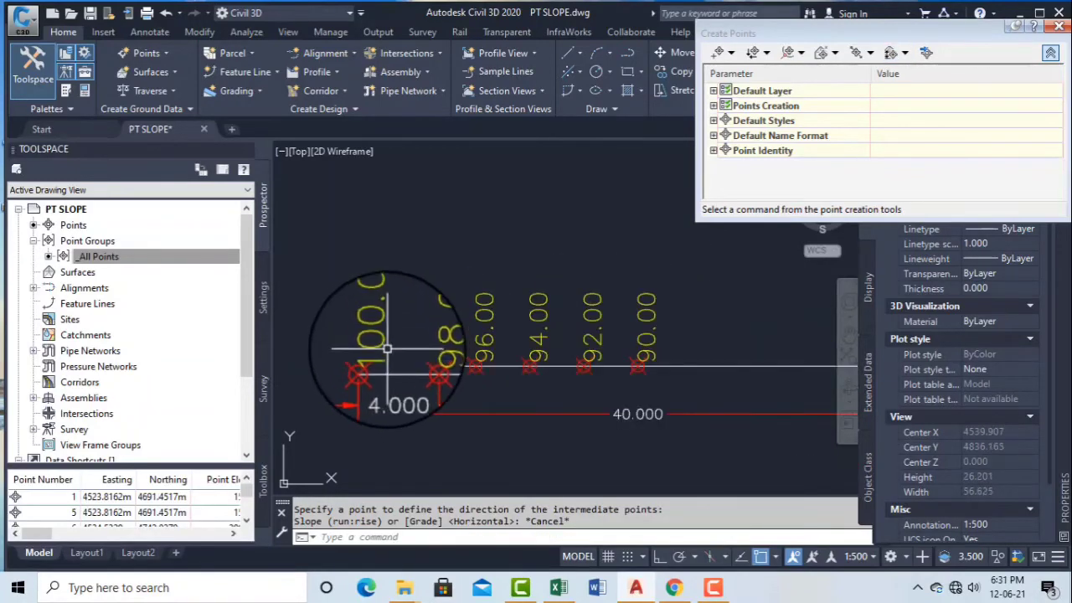
scroll(472, 389, up, 3)
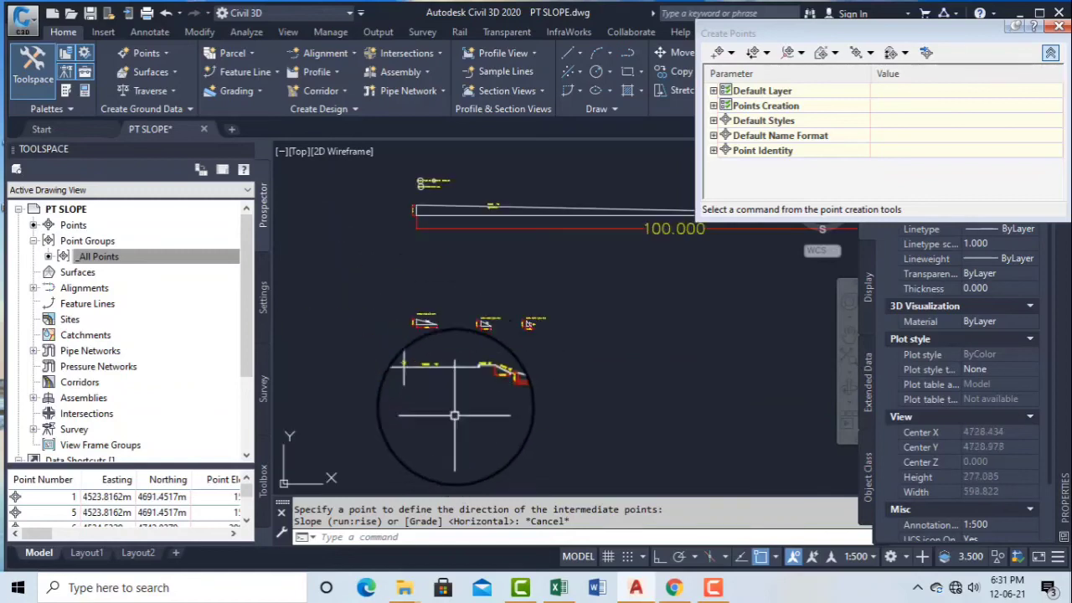
scroll(479, 332, up, 10)
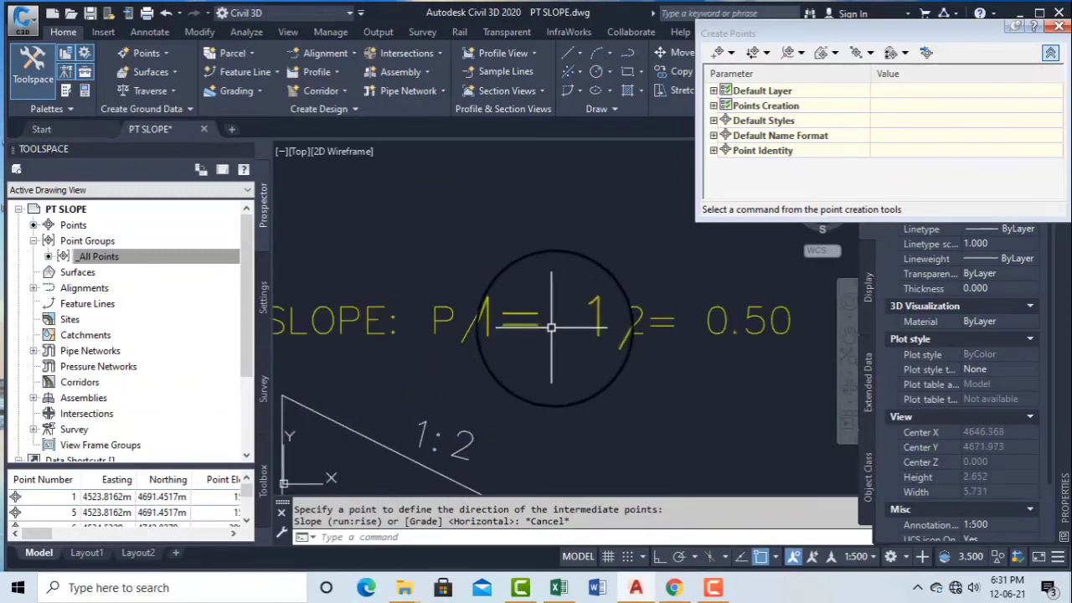
scroll(761, 337, down, 5)
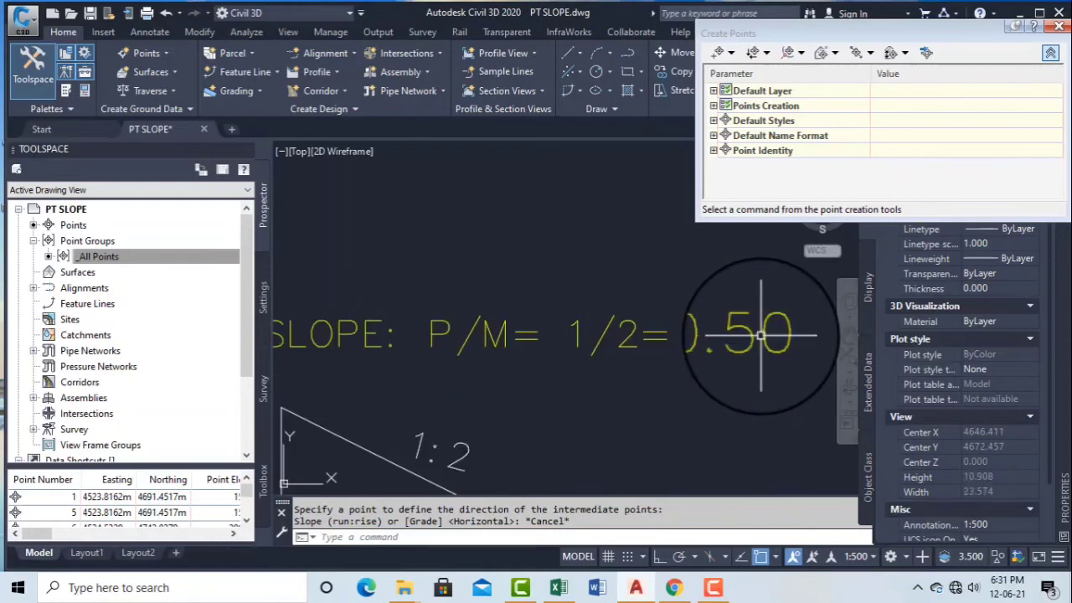
scroll(761, 337, down, 15)
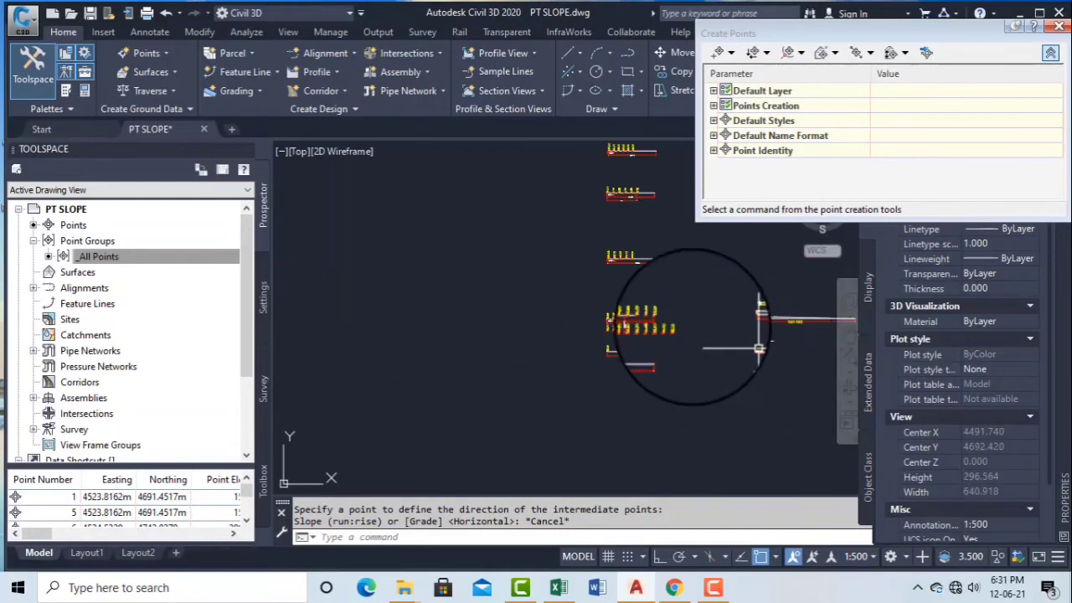
scroll(620, 268, up, 10)
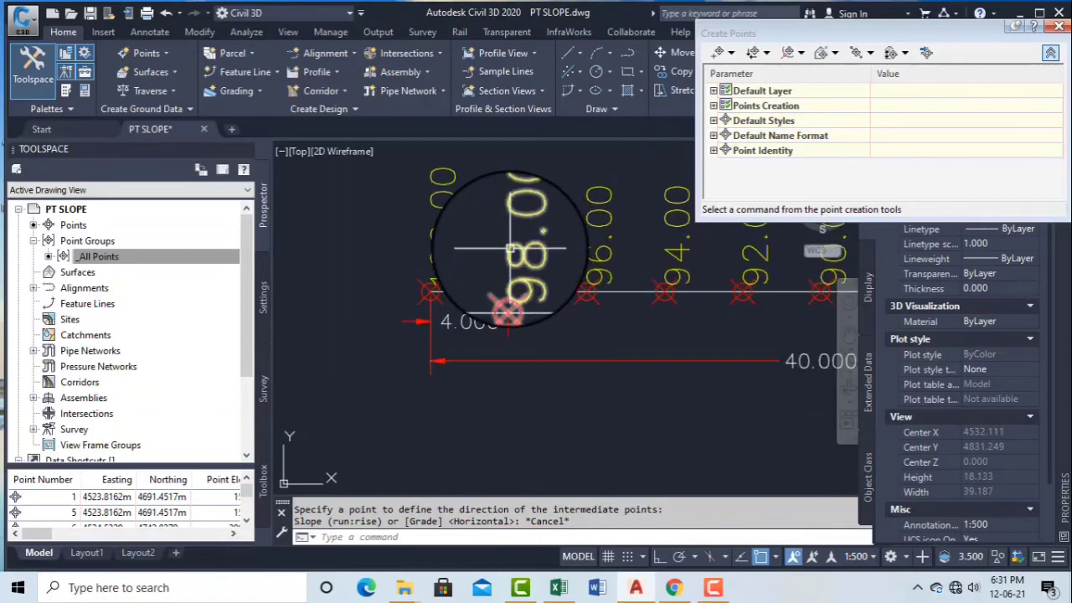
middle_drag(511, 248, 489, 316)
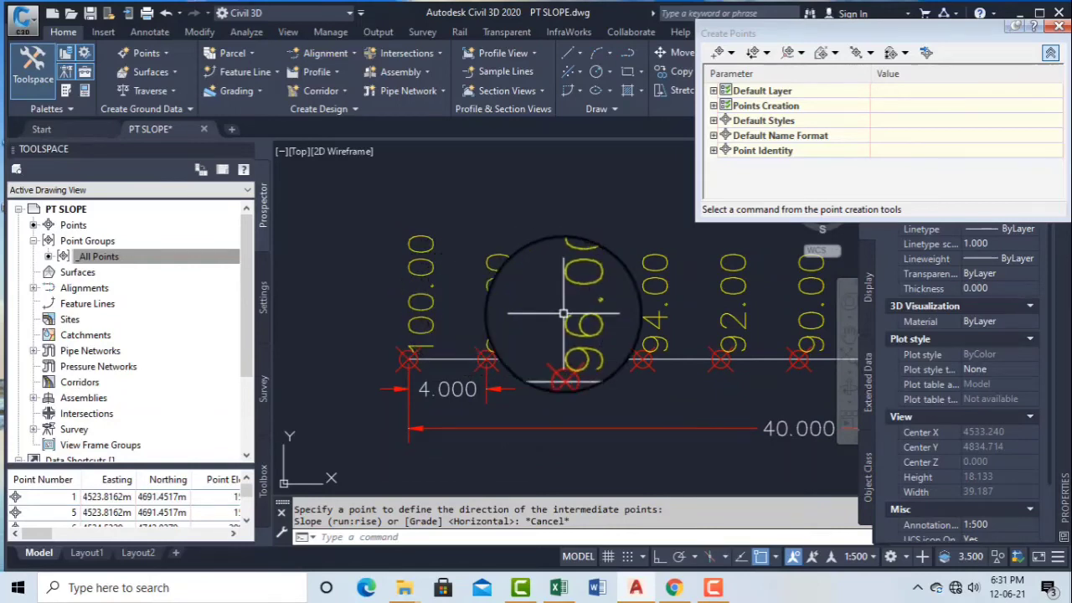
middle_drag(652, 310, 555, 324)
scroll(619, 318, down, 2)
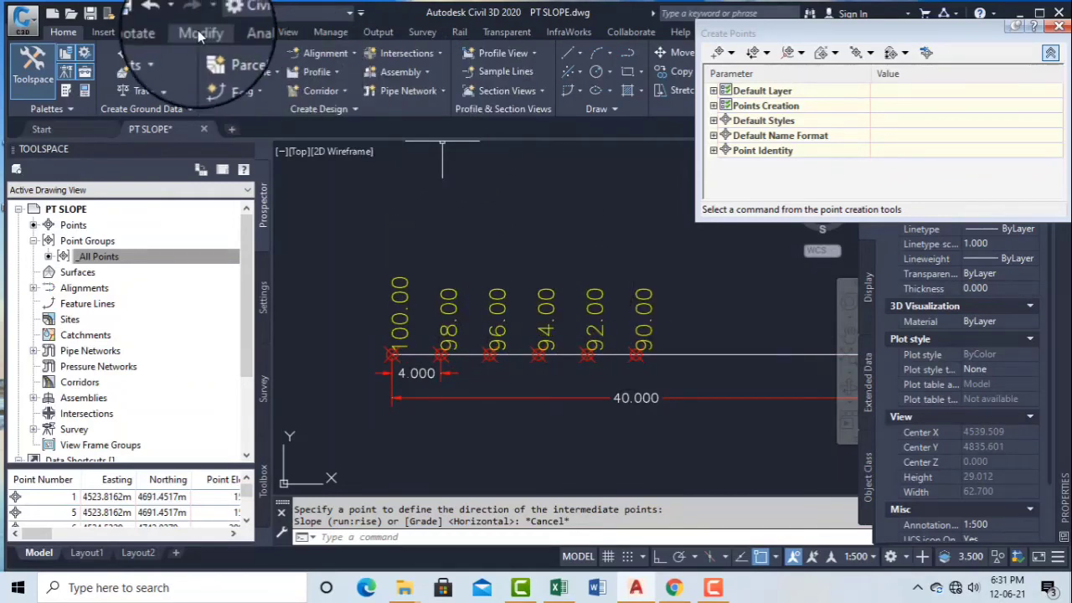
scroll(641, 331, up, 4)
scroll(641, 331, down, 3)
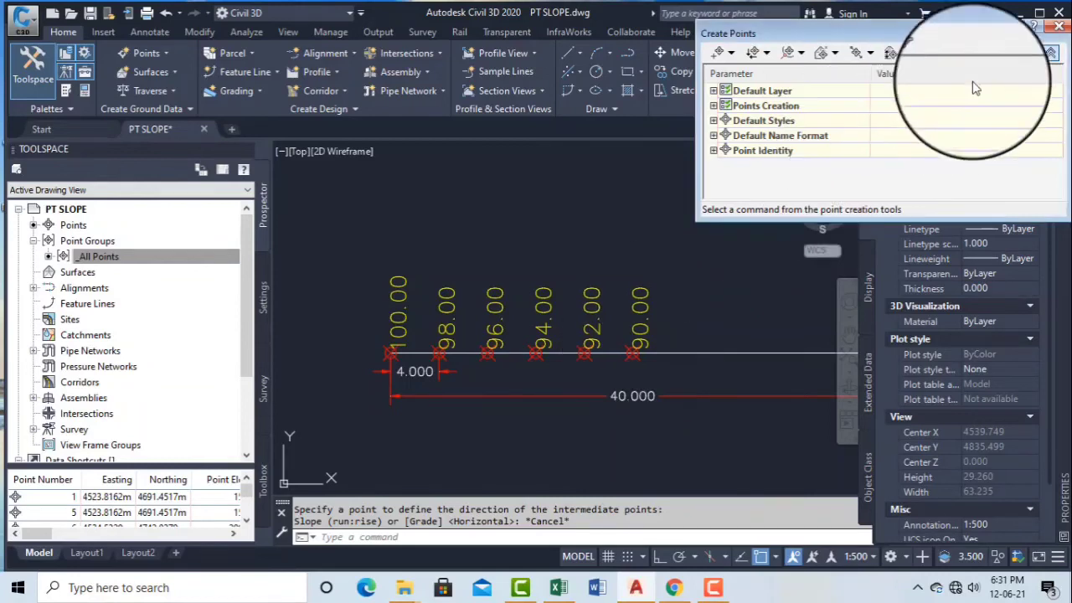
click(1059, 26)
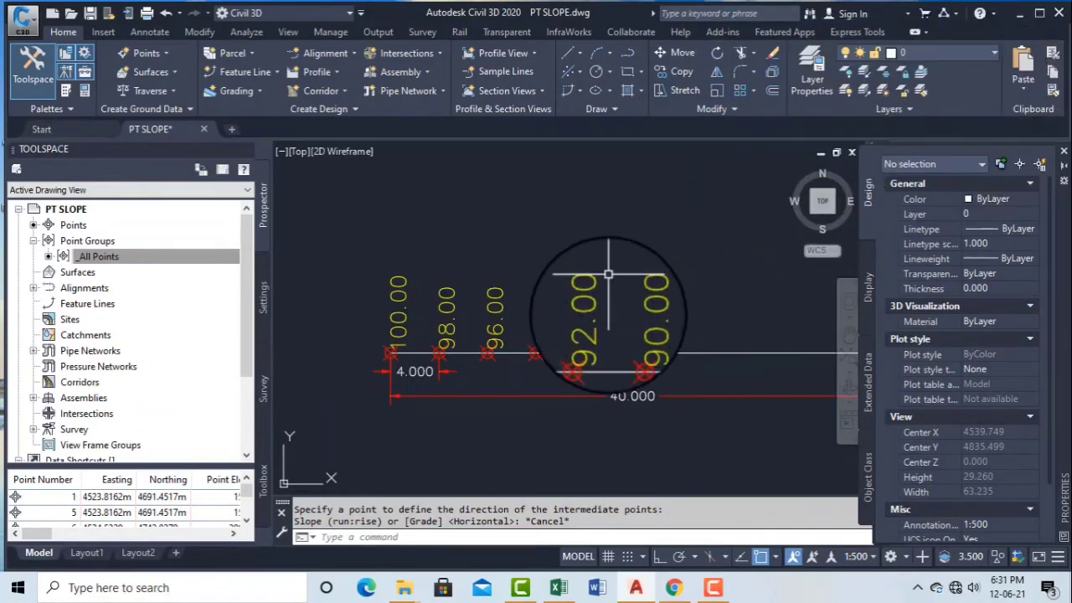